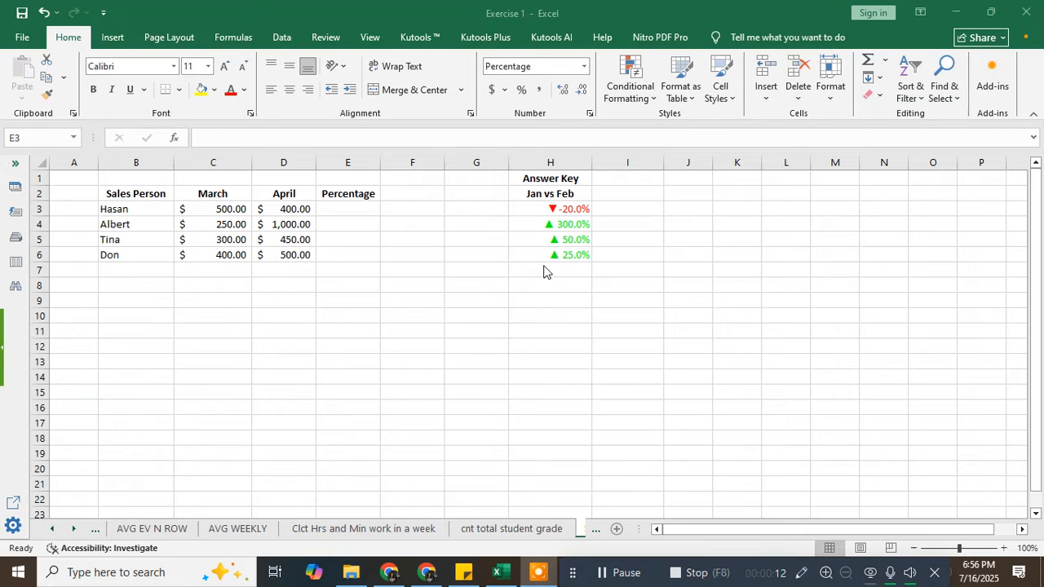
# - Review the answer key percentages and the four salespeople in the table
pyautogui.click(580, 250)
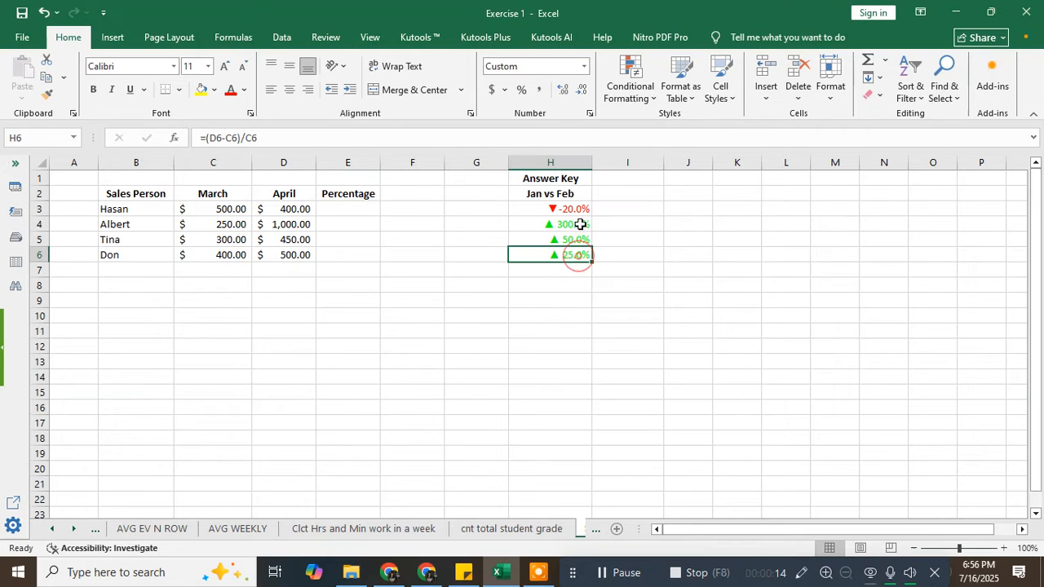
pyautogui.moveTo(579, 209); pyautogui.dragTo(574, 249)
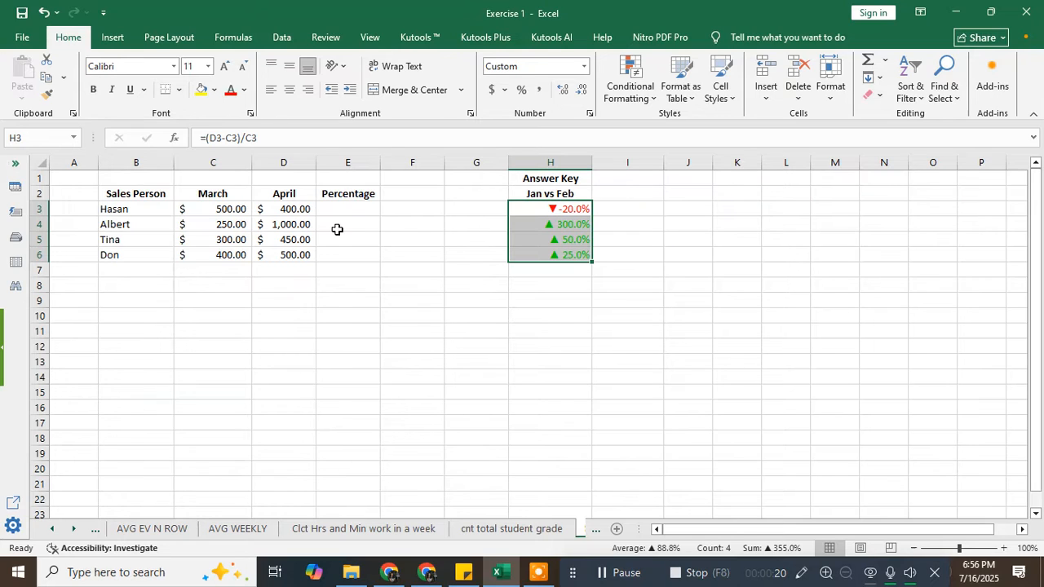
pyautogui.click(149, 268)
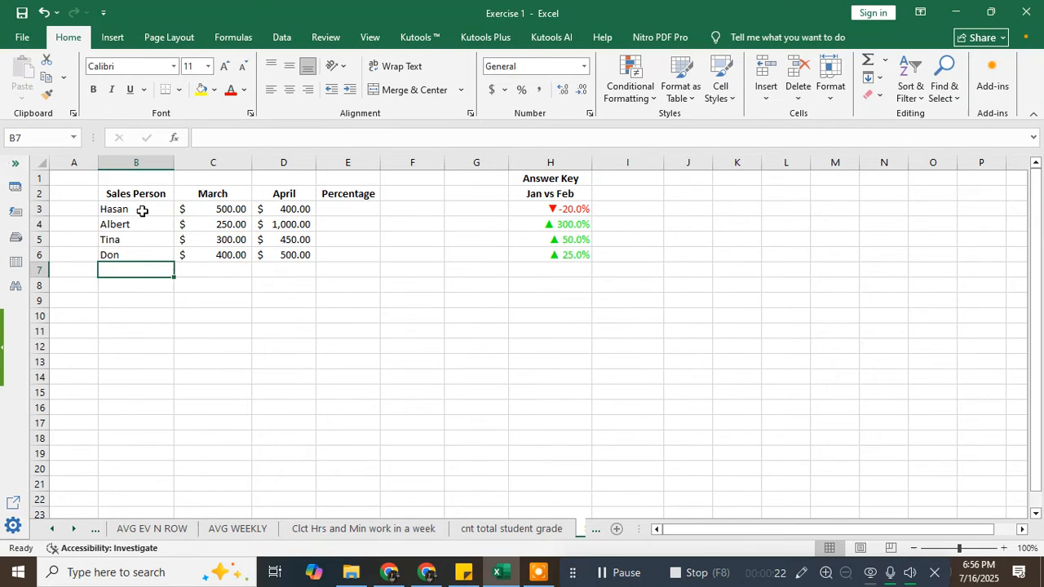
pyautogui.click(143, 210)
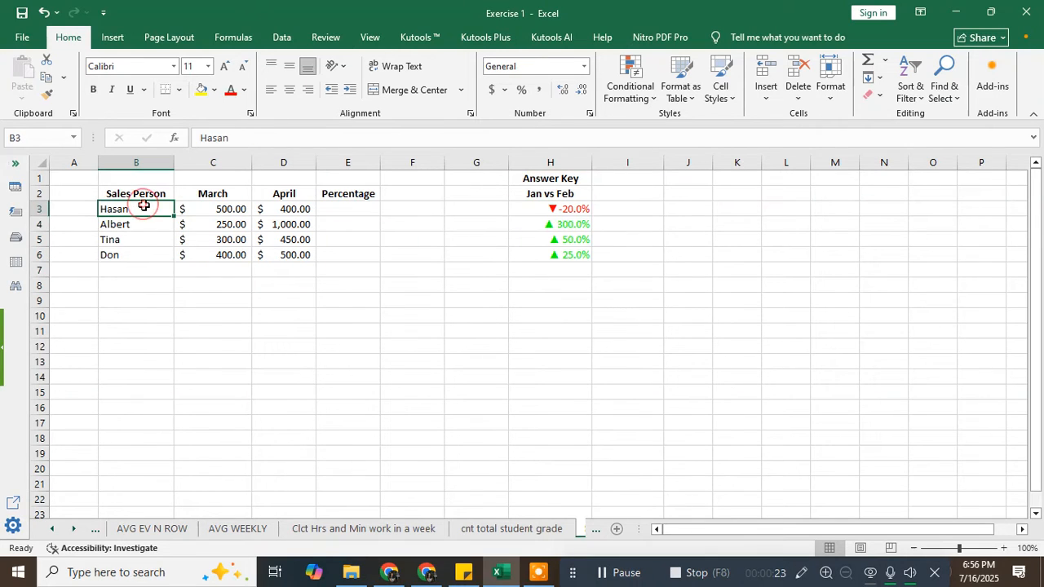
pyautogui.click(141, 253)
pyautogui.click(140, 209)
pyautogui.click(144, 225)
pyautogui.click(150, 240)
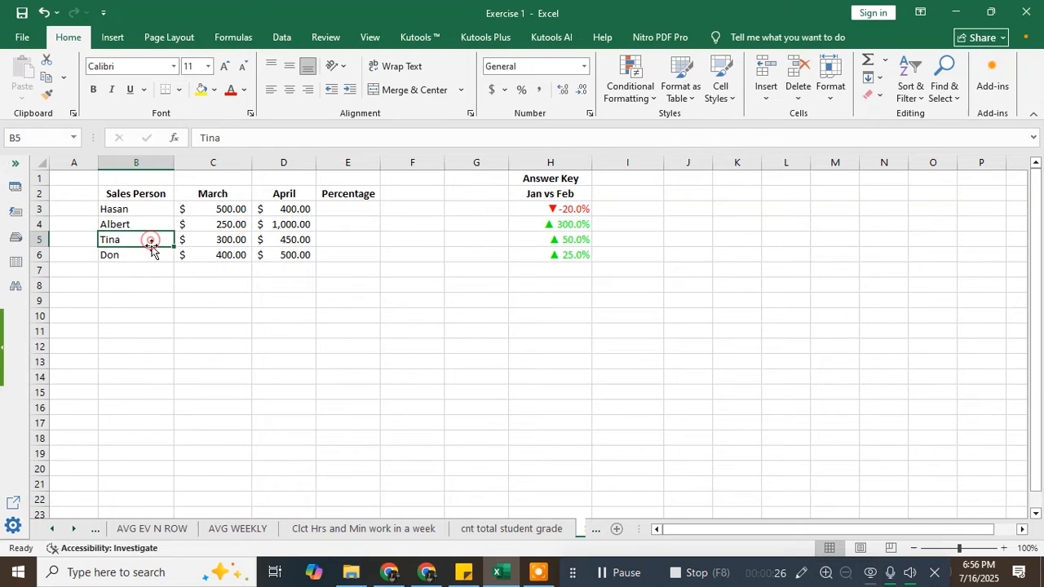
pyautogui.click(150, 255)
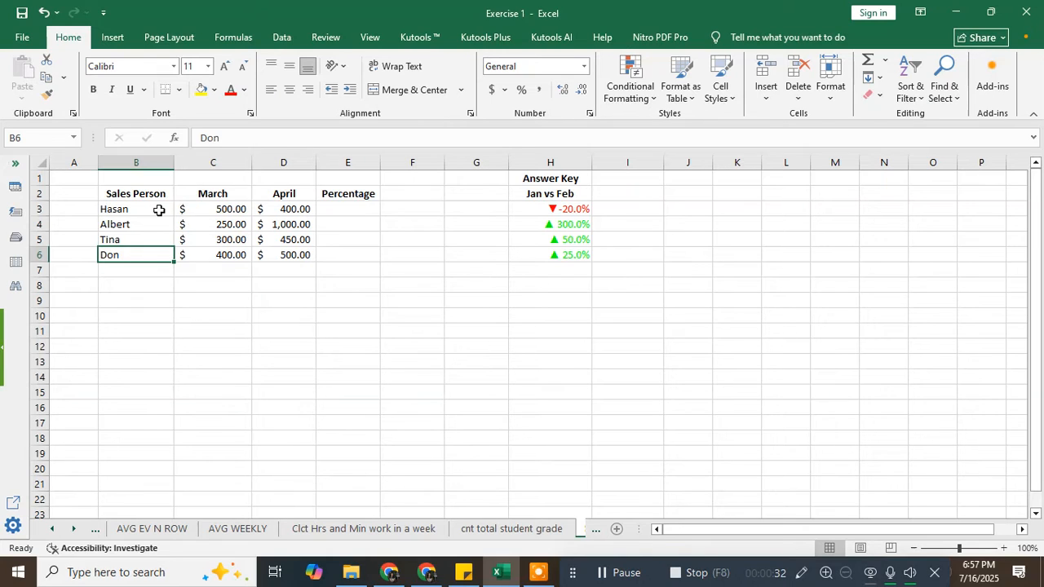
# - Review the March sales column and the matching April figures, including April's 1,000
pyautogui.click(229, 194)
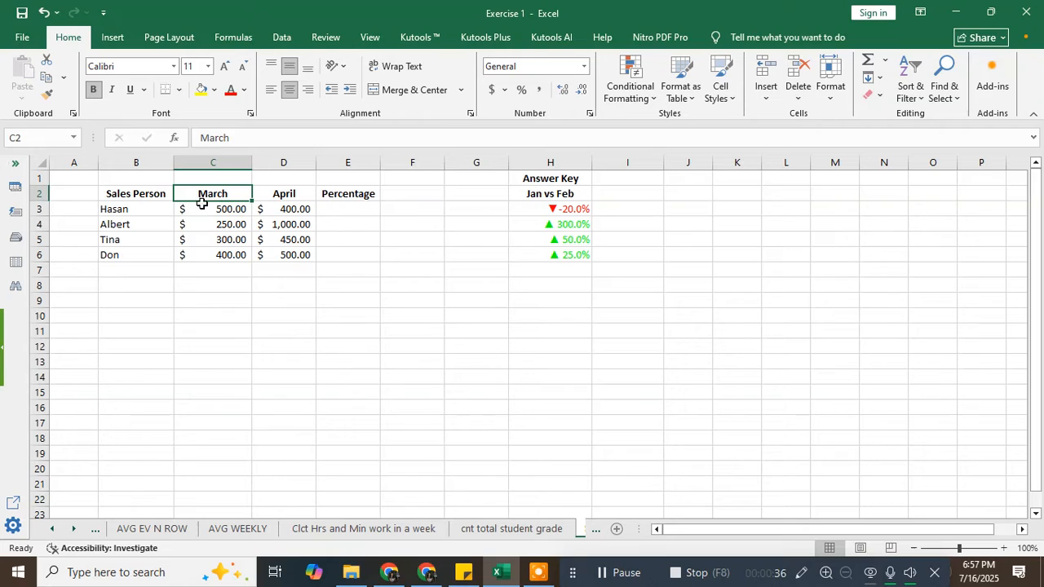
pyautogui.click(153, 212)
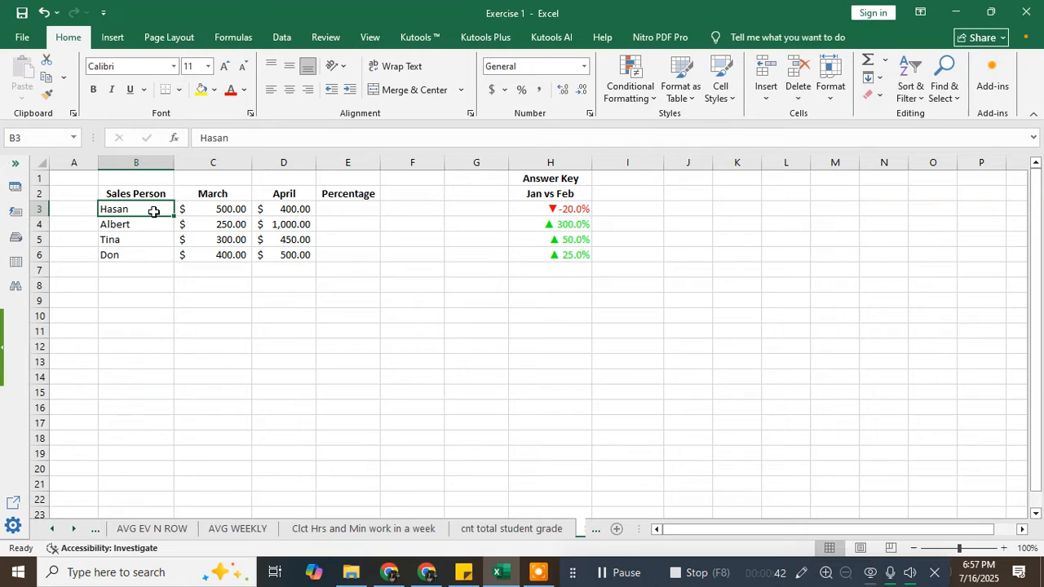
pyautogui.click(214, 209)
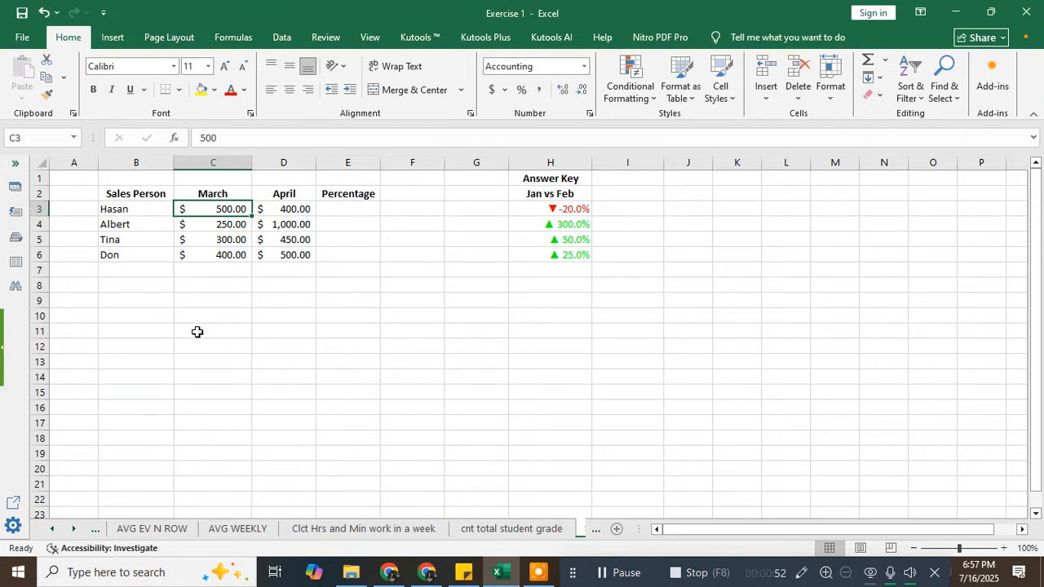
pyautogui.click(137, 226)
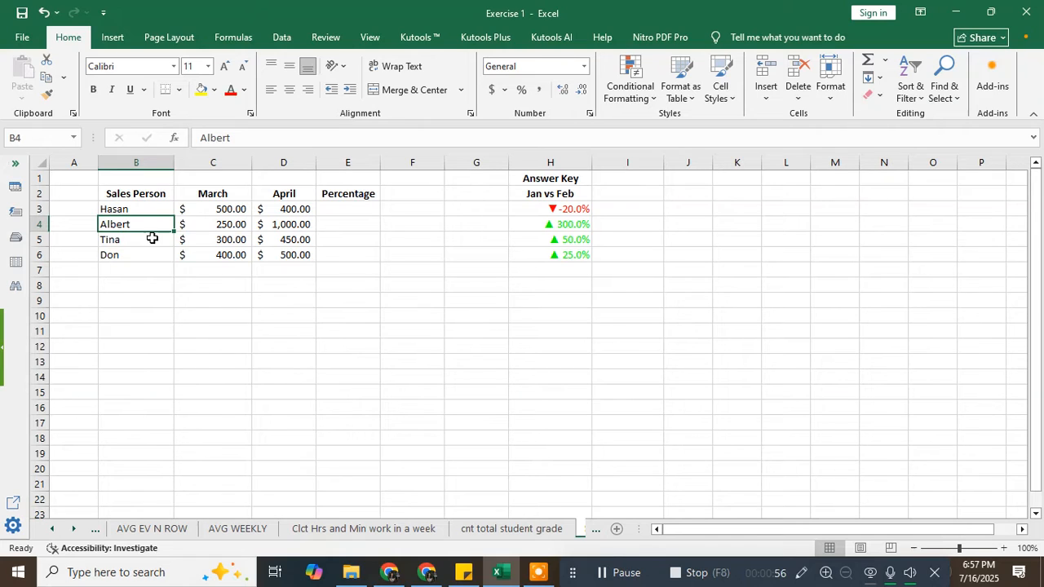
pyautogui.click(164, 272)
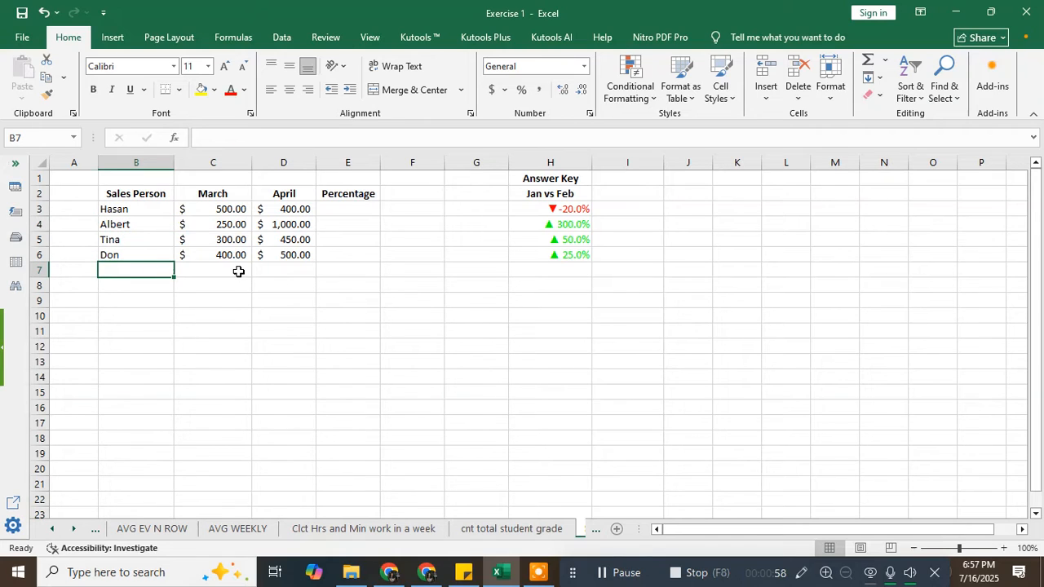
pyautogui.click(233, 226)
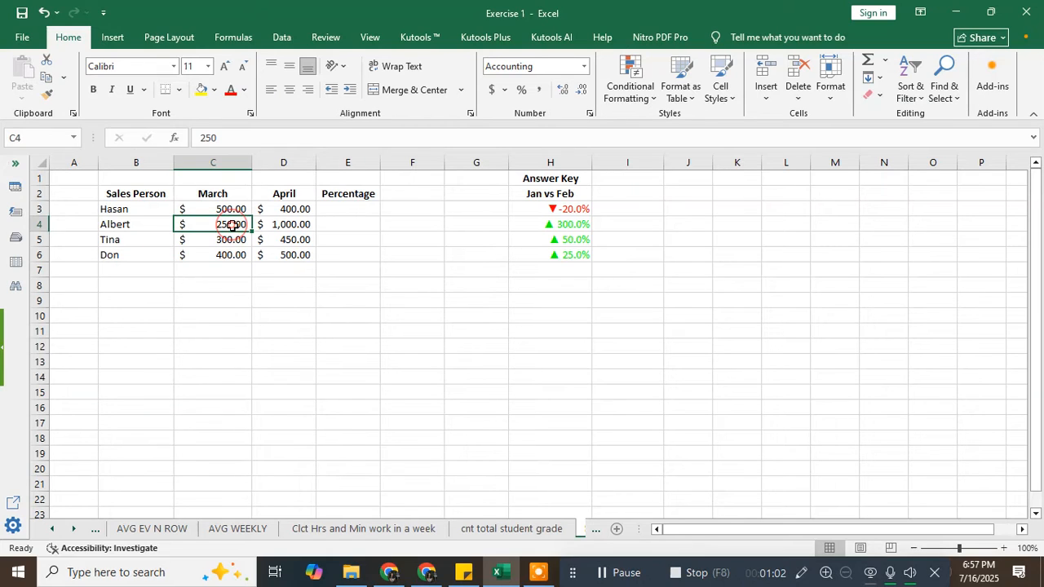
pyautogui.click(277, 225)
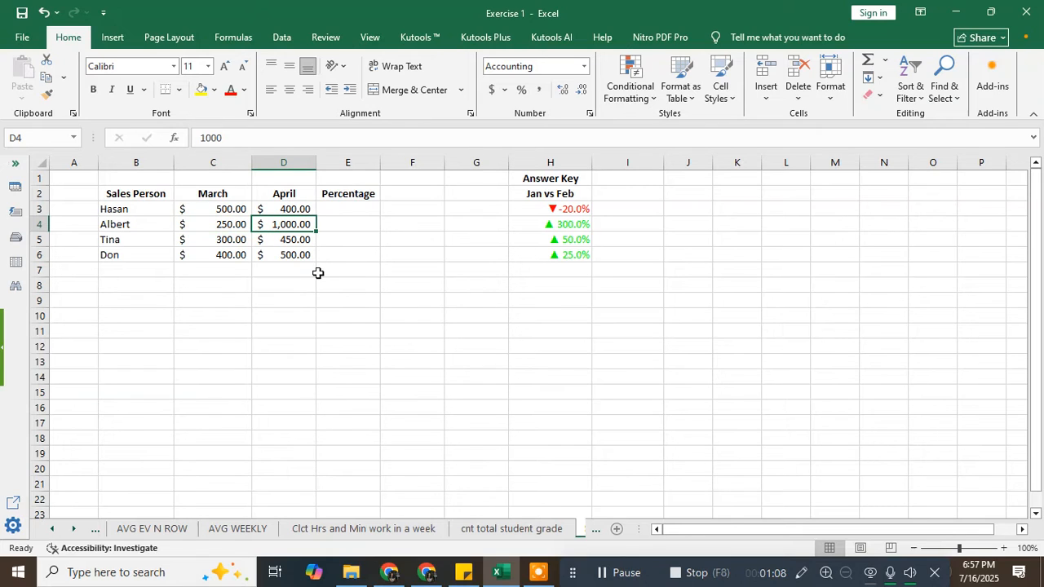
# - Enter =(D3-C3)/C3 in E3, giving -20.0% for the first salesperson
pyautogui.click(339, 210)
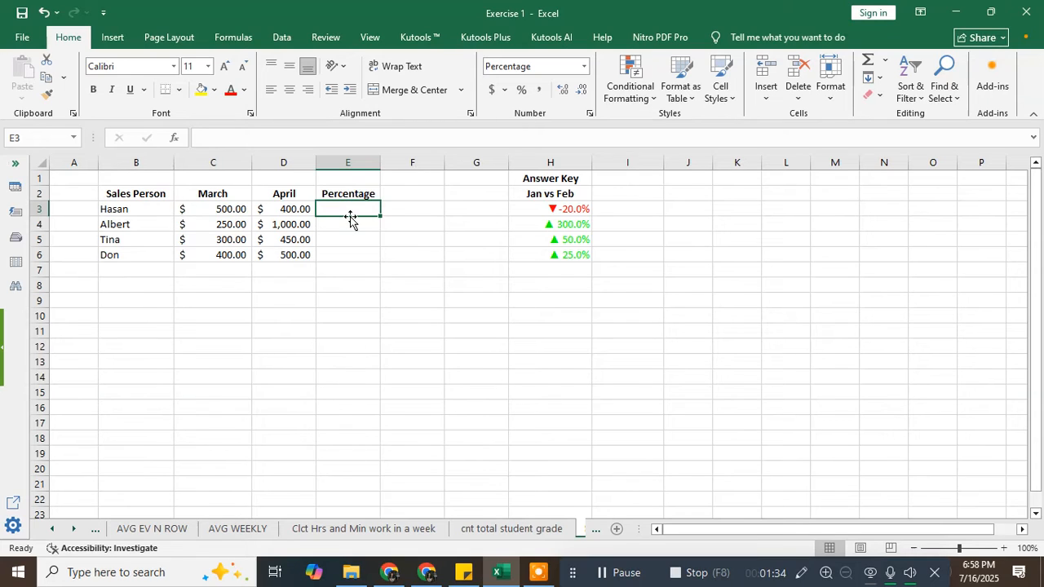
pyautogui.write('=')
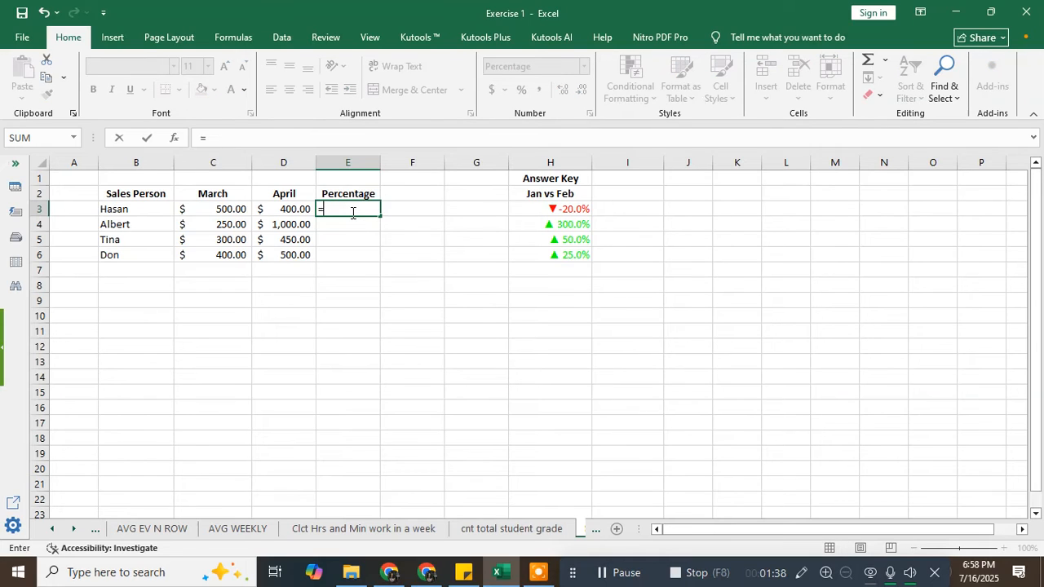
pyautogui.write('(')
pyautogui.click(298, 209)
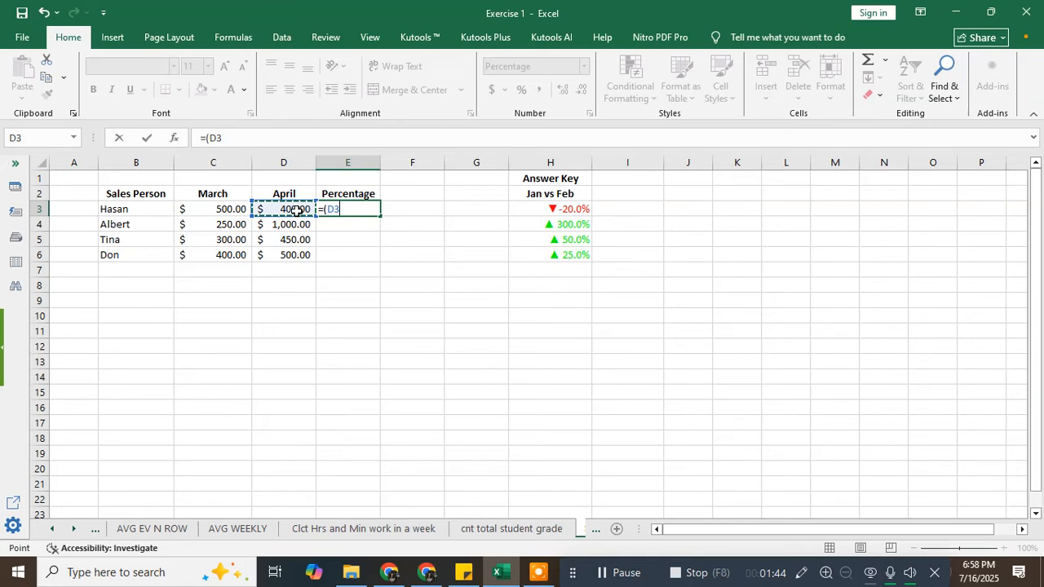
pyautogui.write('-')
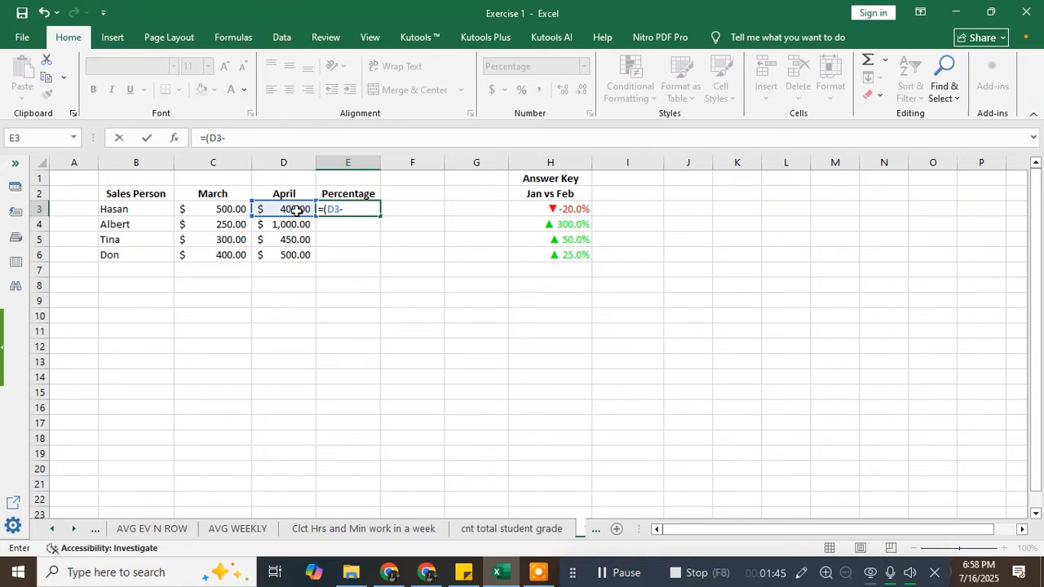
pyautogui.click(233, 209)
pyautogui.write(')/')
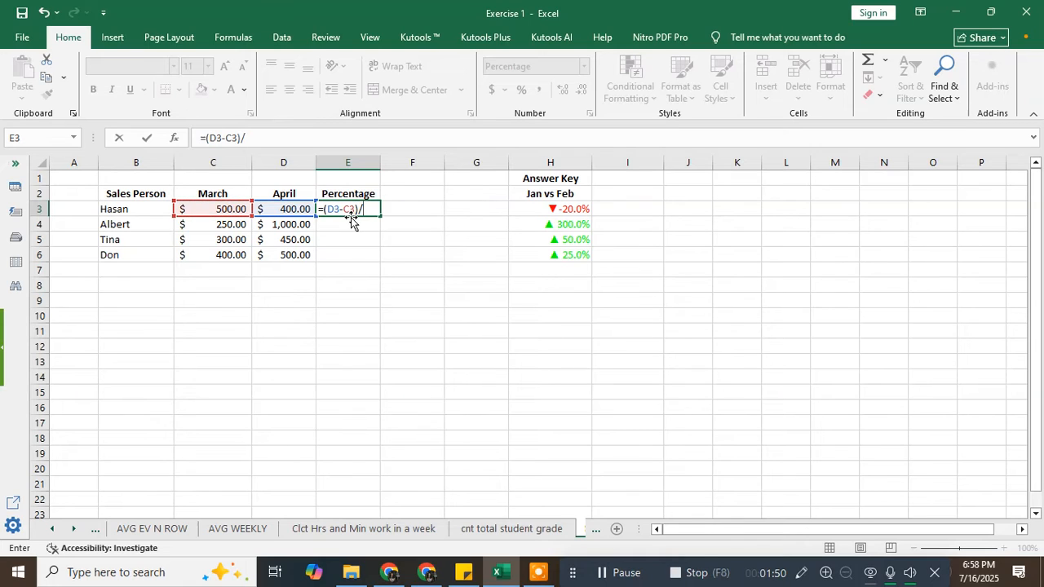
pyautogui.click(231, 211)
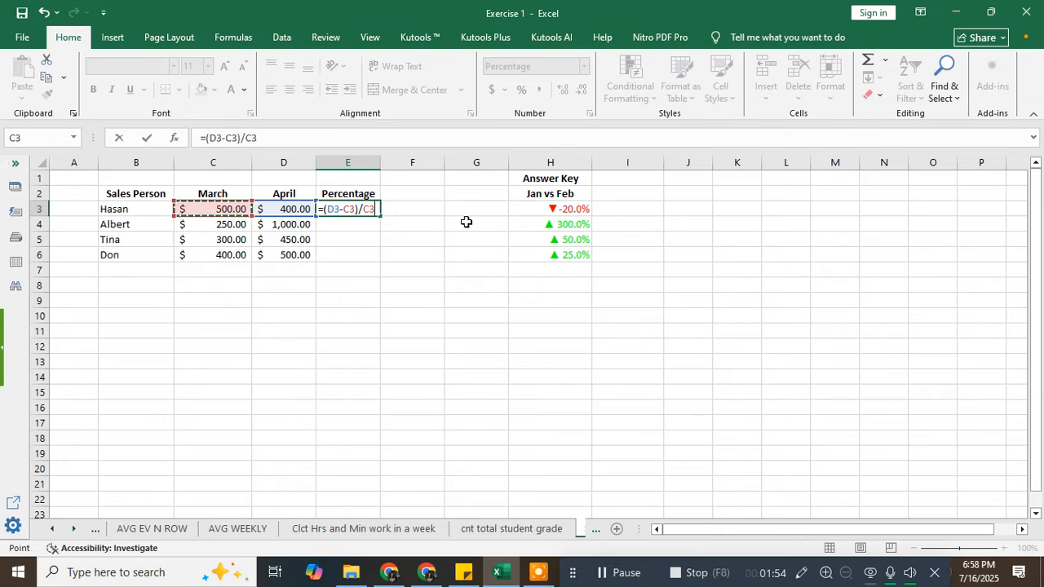
pyautogui.press('Return')
pyautogui.click(369, 210)
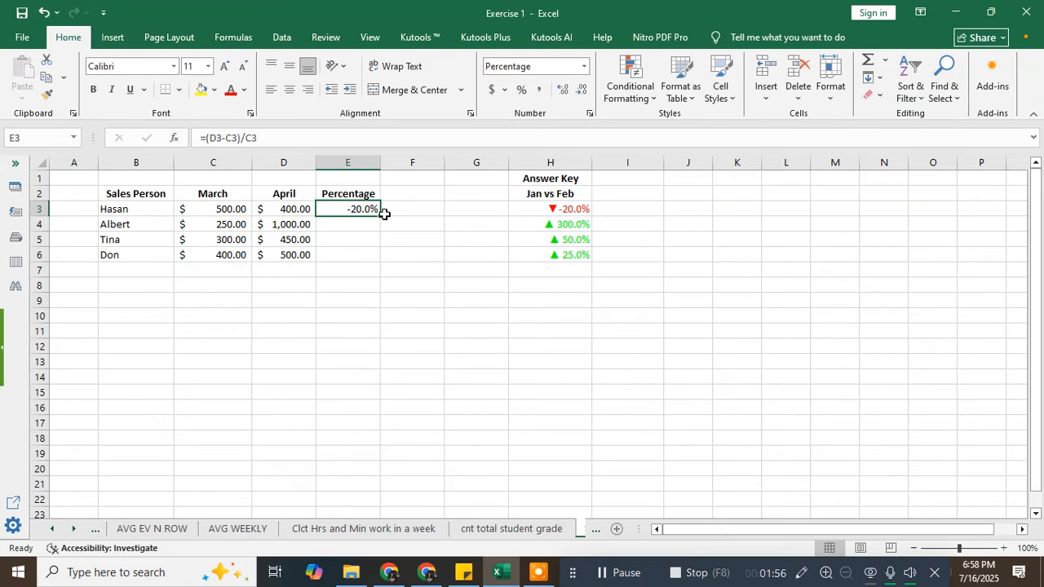
# - Fill the E3 formula down to E6, then compare with the answer key's custom arrow format
pyautogui.moveTo(380, 215); pyautogui.dragTo(376, 263)
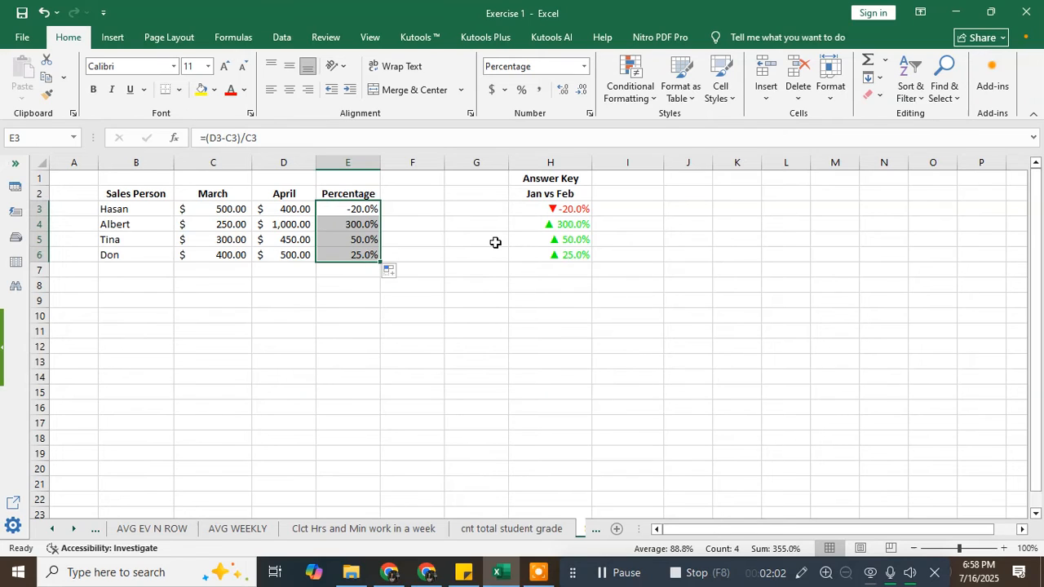
pyautogui.click(554, 208)
pyautogui.click(552, 268)
pyautogui.click(559, 207)
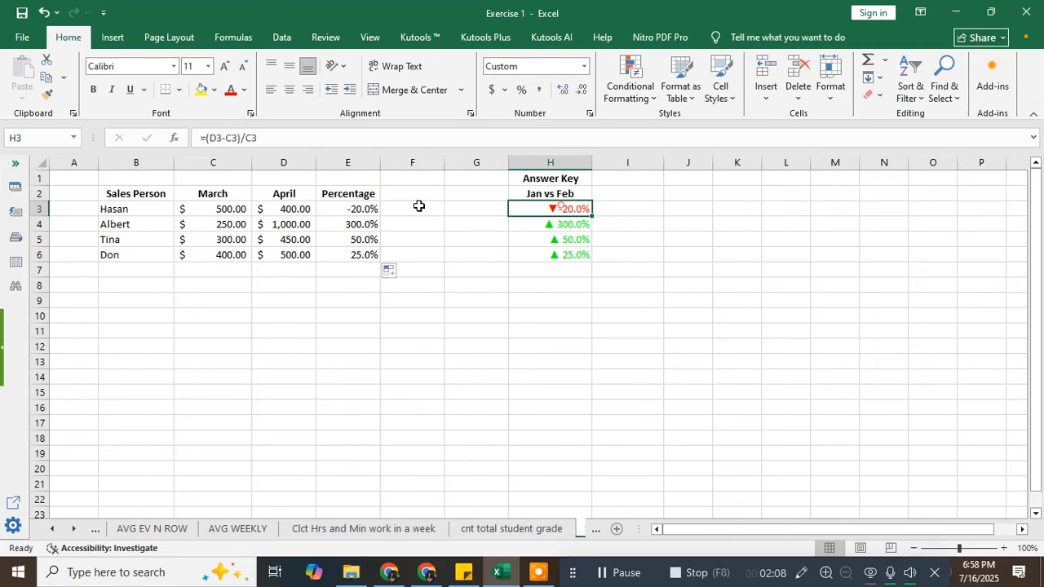
pyautogui.click(371, 209)
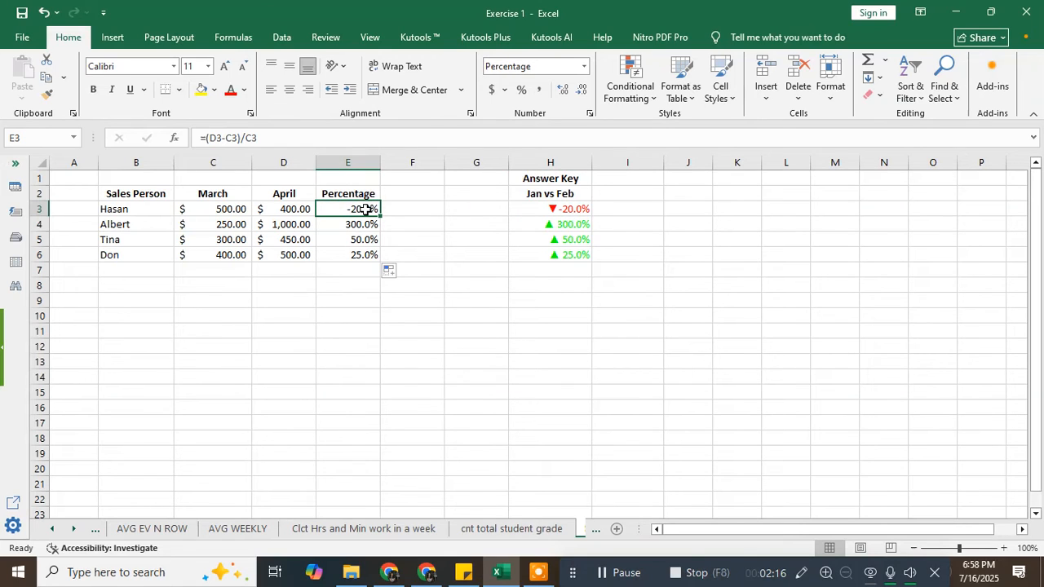
# - In Format Cells for E3, select the custom code [Green]▲#.0%;[Red]▼-#.0%;"Unchanged"
pyautogui.rightClick(365, 210)
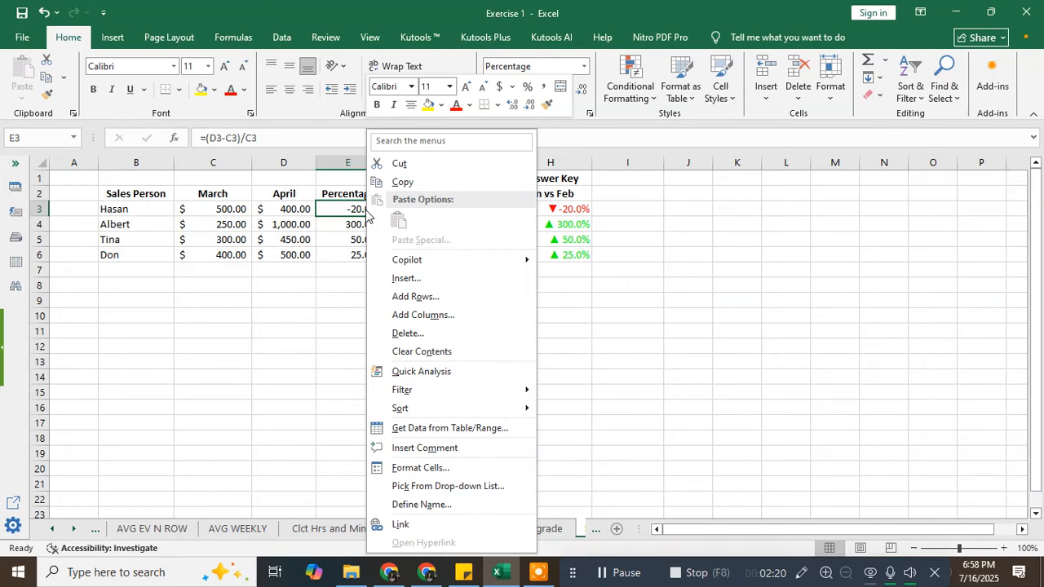
pyautogui.click(437, 470)
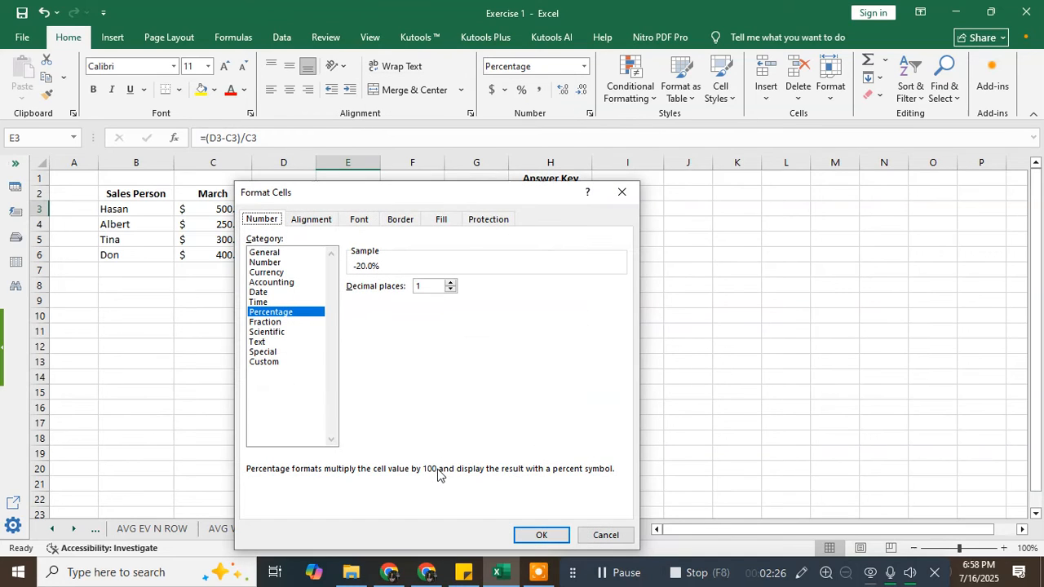
pyautogui.click(265, 362)
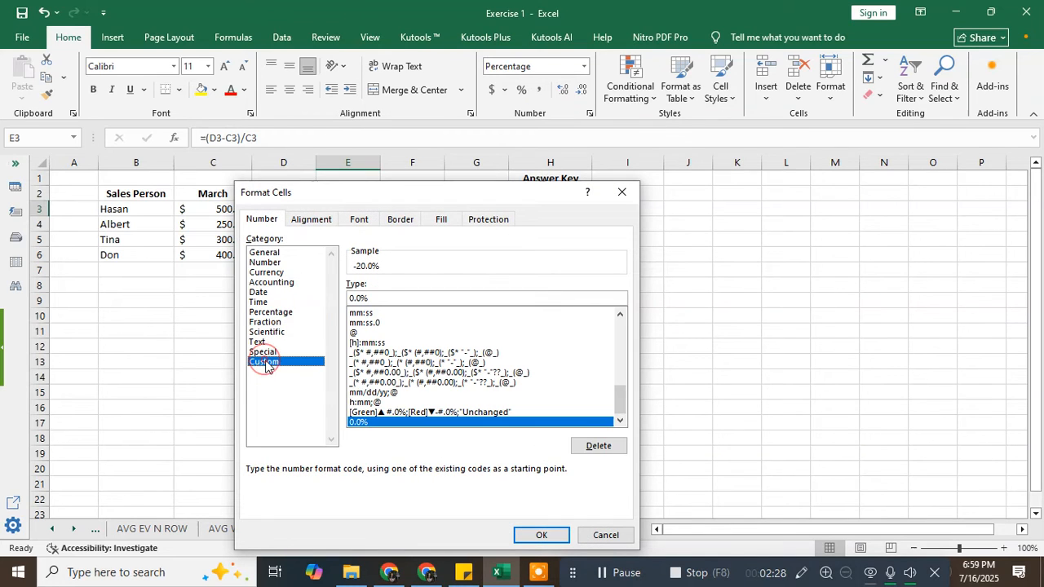
pyautogui.moveTo(443, 197); pyautogui.dragTo(457, 110)
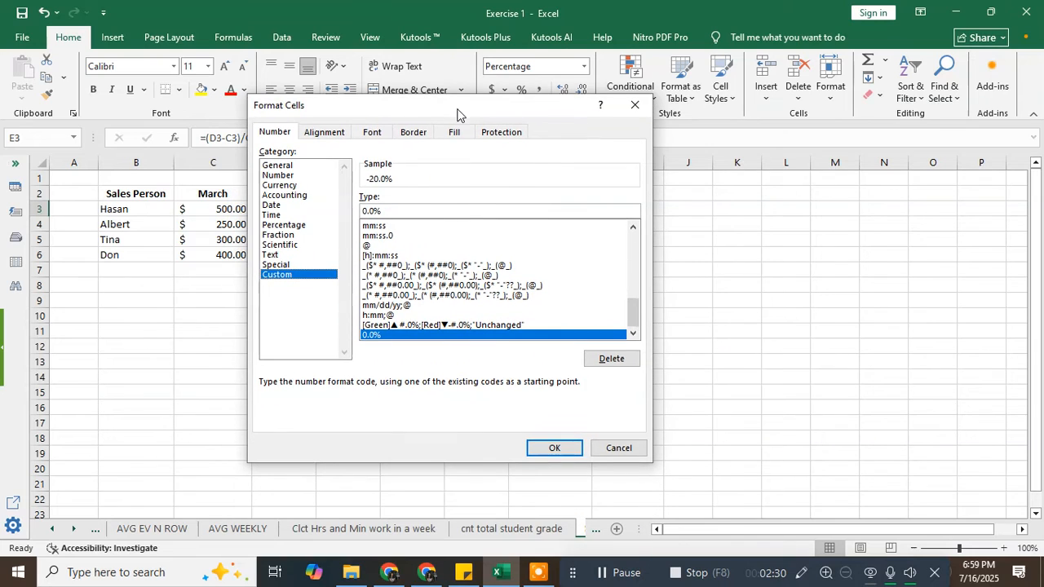
pyautogui.click(437, 325)
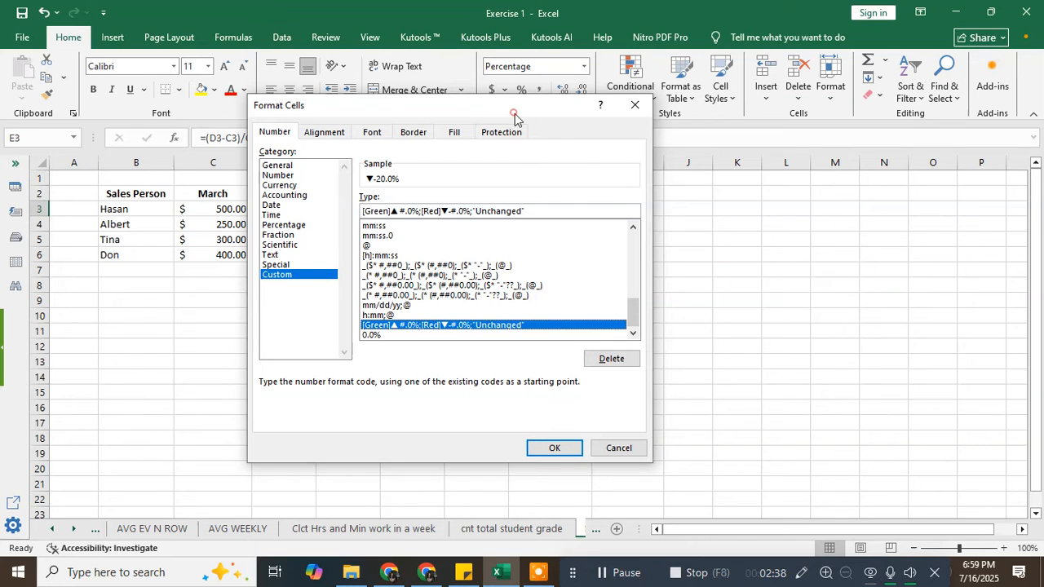
pyautogui.moveTo(515, 114); pyautogui.dragTo(373, 106)
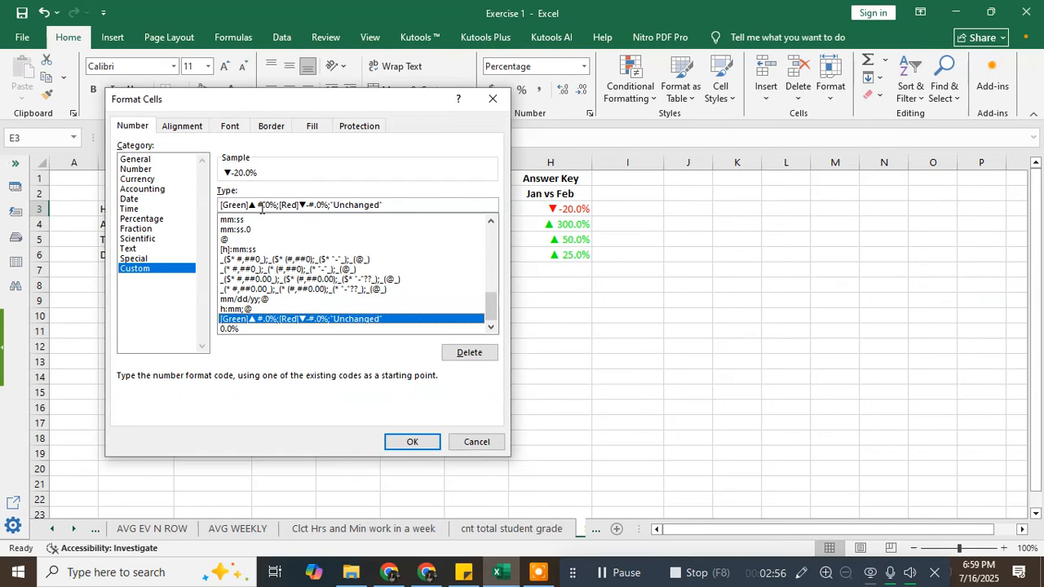
pyautogui.click(394, 204)
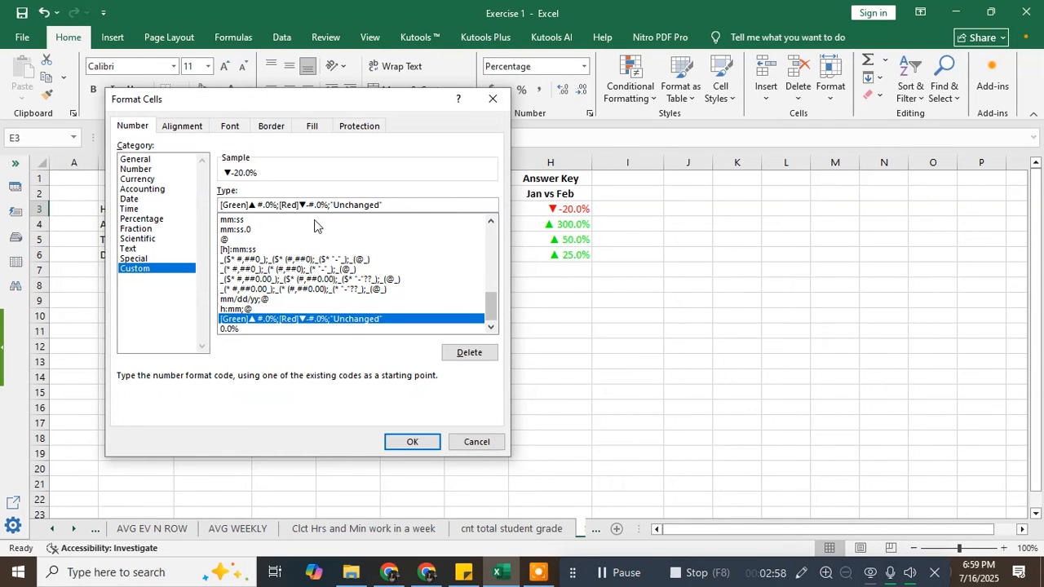
pyautogui.click(252, 206)
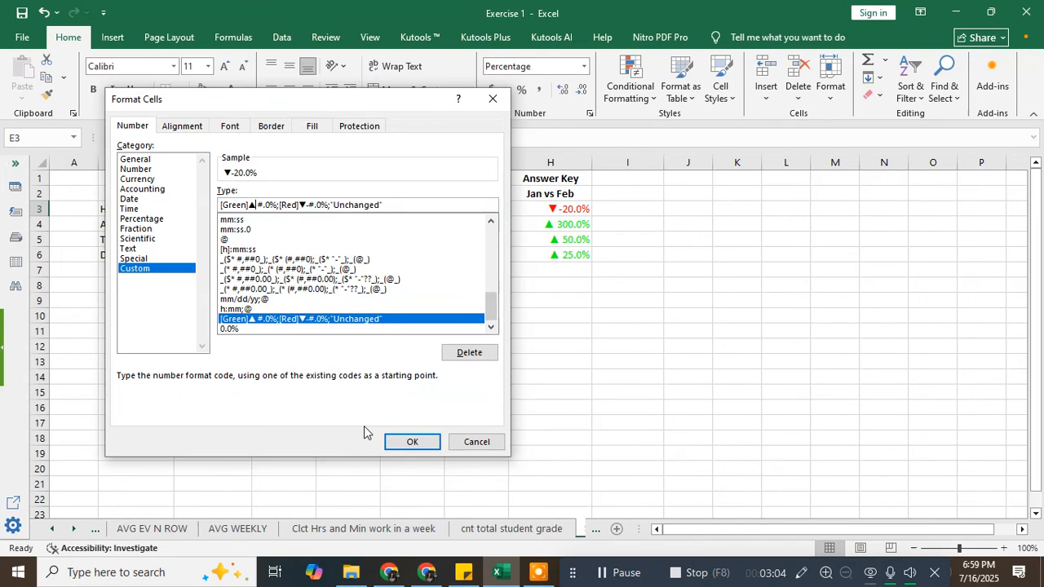
# - Launch Character Map from the Run dialog
pyautogui.press('super+r')
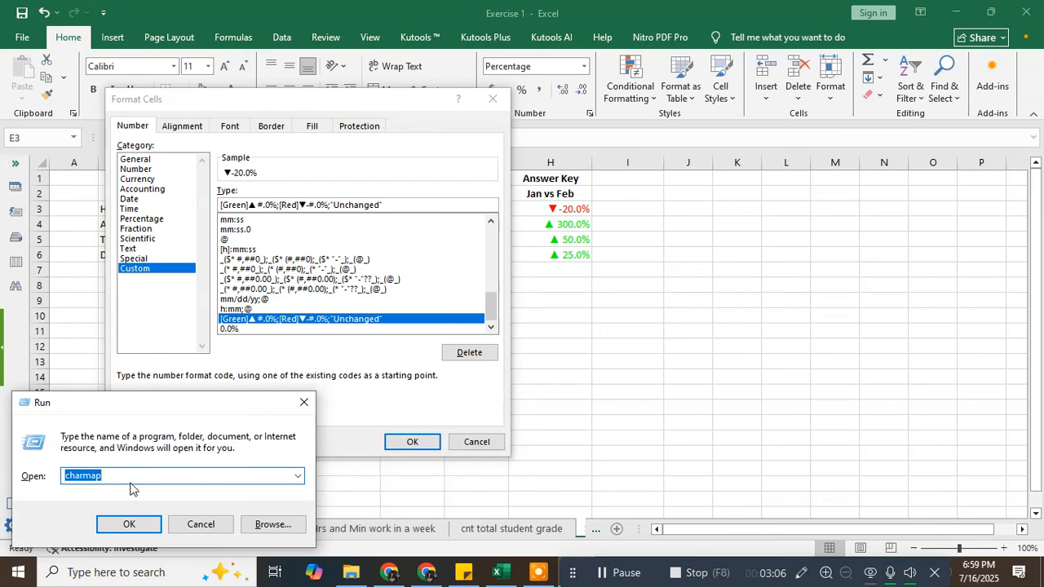
pyautogui.moveTo(156, 408); pyautogui.dragTo(182, 328)
pyautogui.click(111, 396)
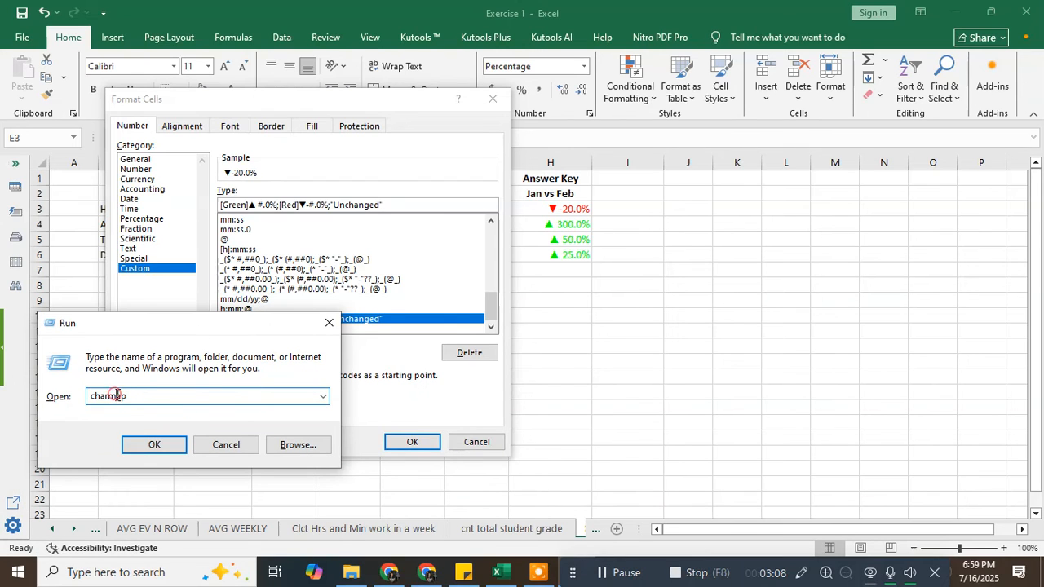
pyautogui.click(148, 446)
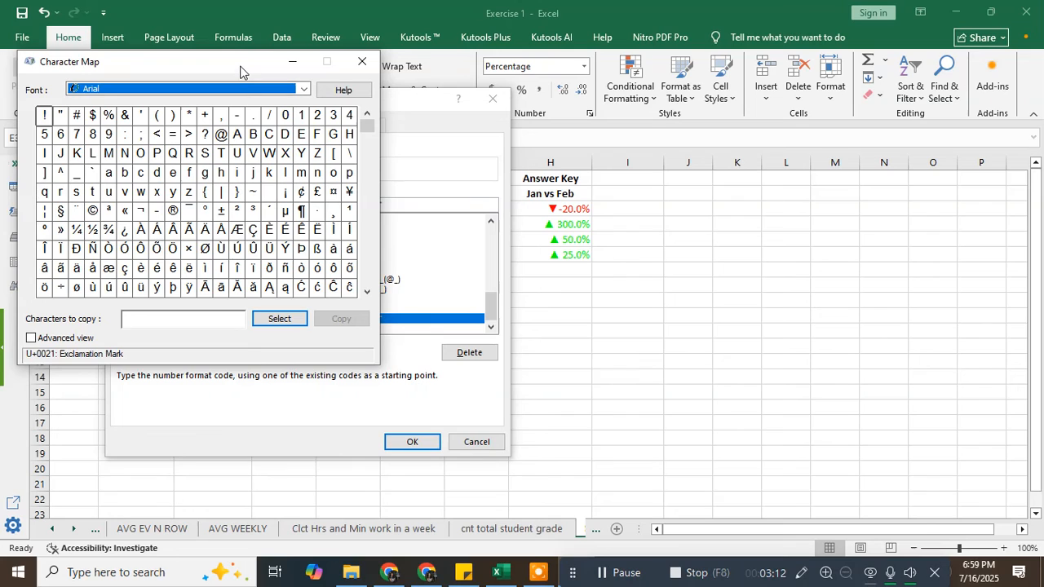
pyautogui.moveTo(241, 70); pyautogui.dragTo(260, 59)
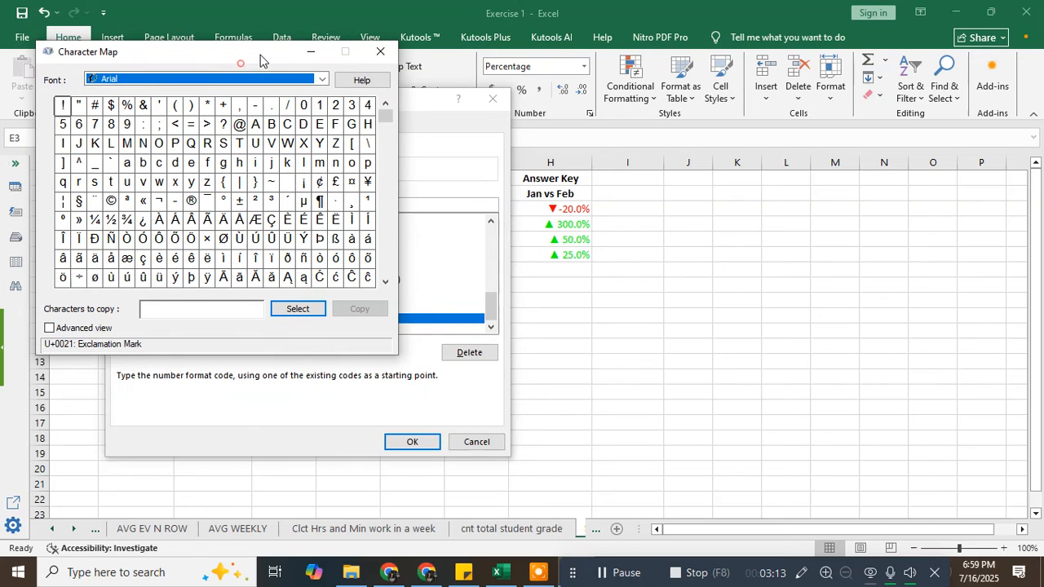
# - Find the Black Up-Pointing Triangle ▲ (U+25B2) and copy it
pyautogui.click(386, 163)
pyautogui.moveTo(386, 163); pyautogui.dragTo(386, 229)
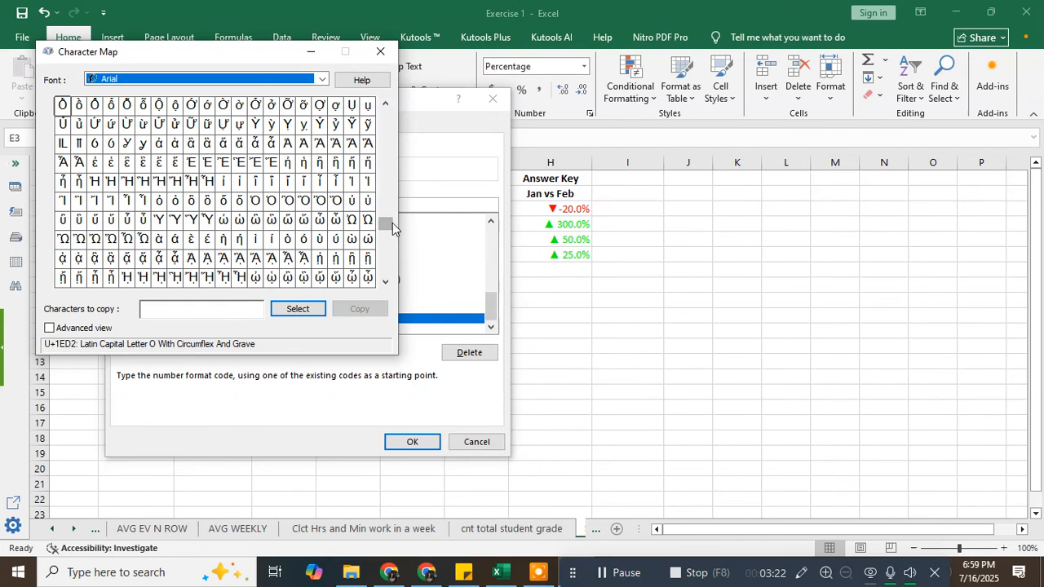
pyautogui.click(384, 247)
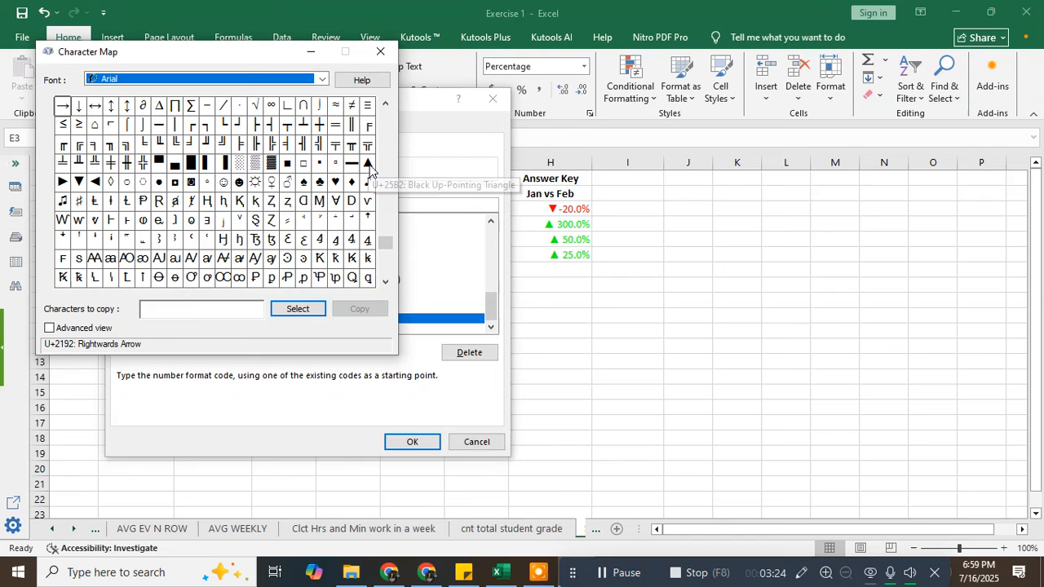
pyautogui.click(366, 164)
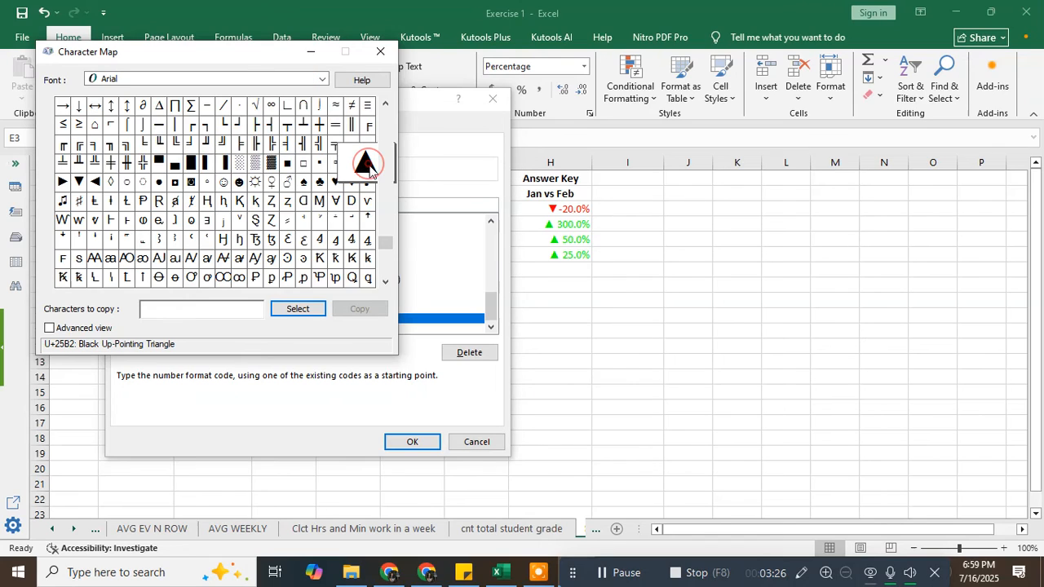
pyautogui.click(298, 309)
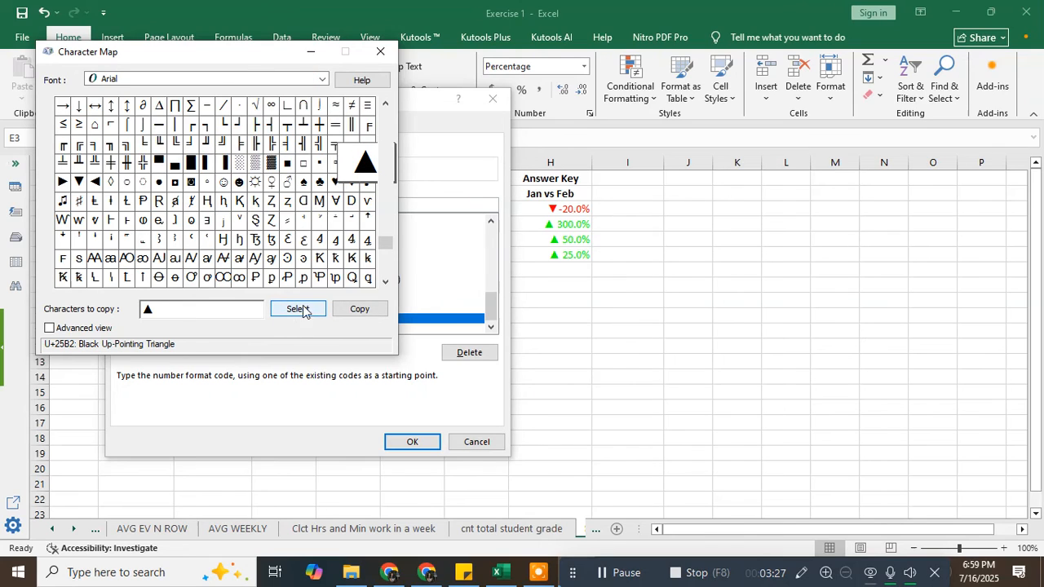
pyautogui.click(361, 310)
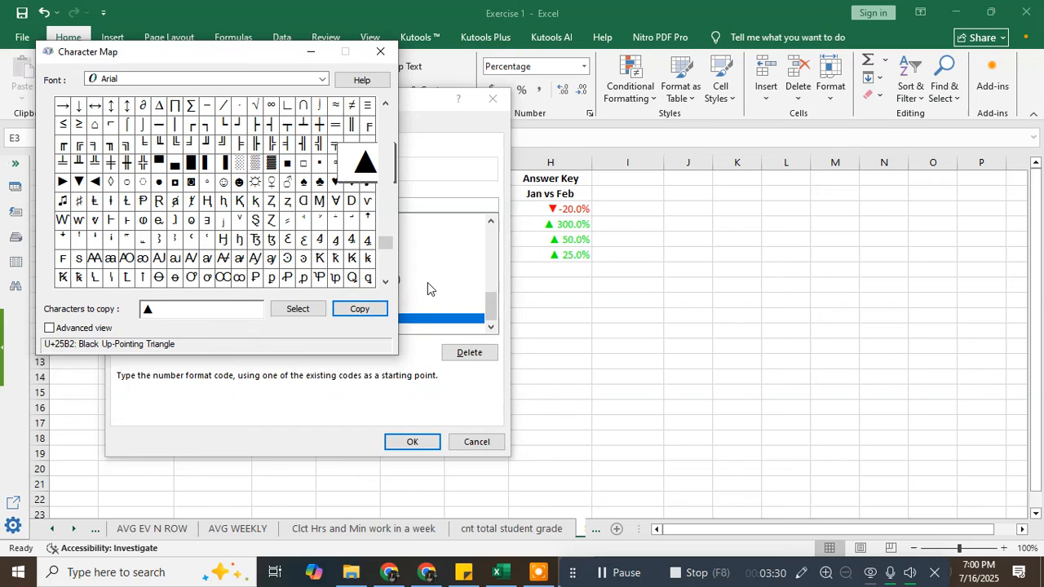
# - Reselect the [Green]▲ custom format, paste ▲ into the code, then remove it again
pyautogui.click(356, 311)
pyautogui.click(421, 222)
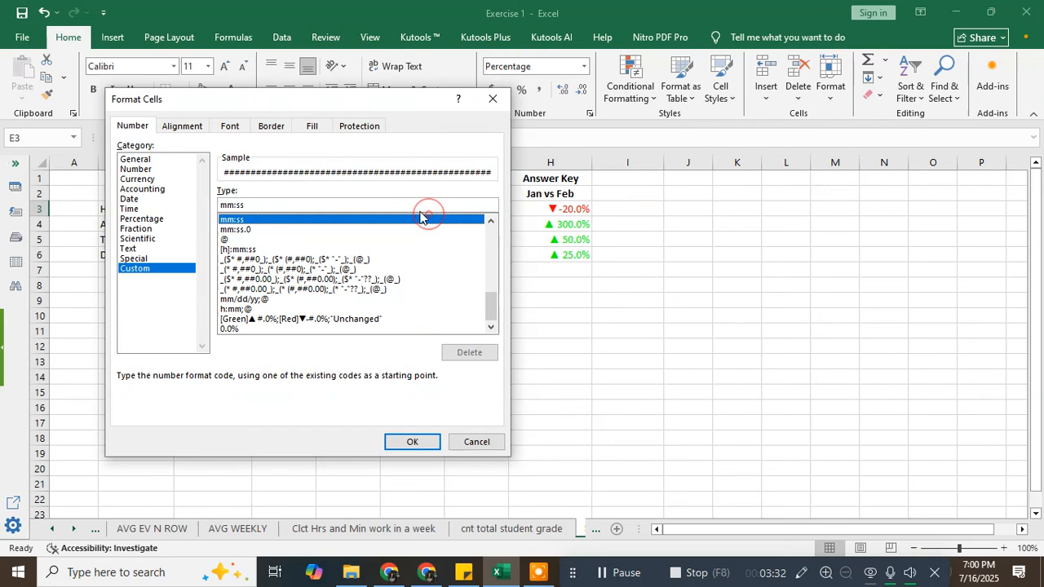
pyautogui.click(337, 309)
pyautogui.click(337, 318)
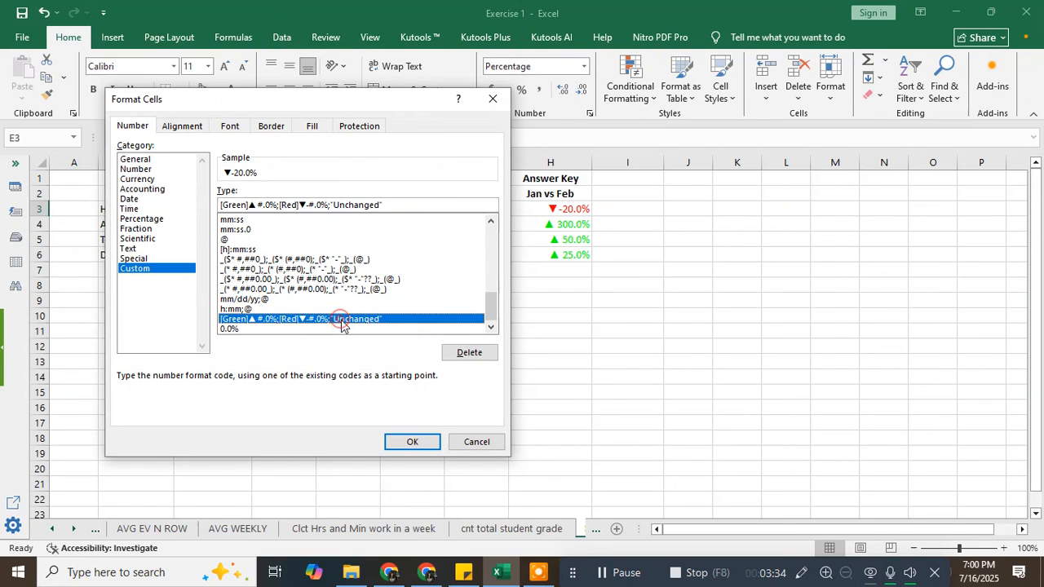
pyautogui.click(408, 205)
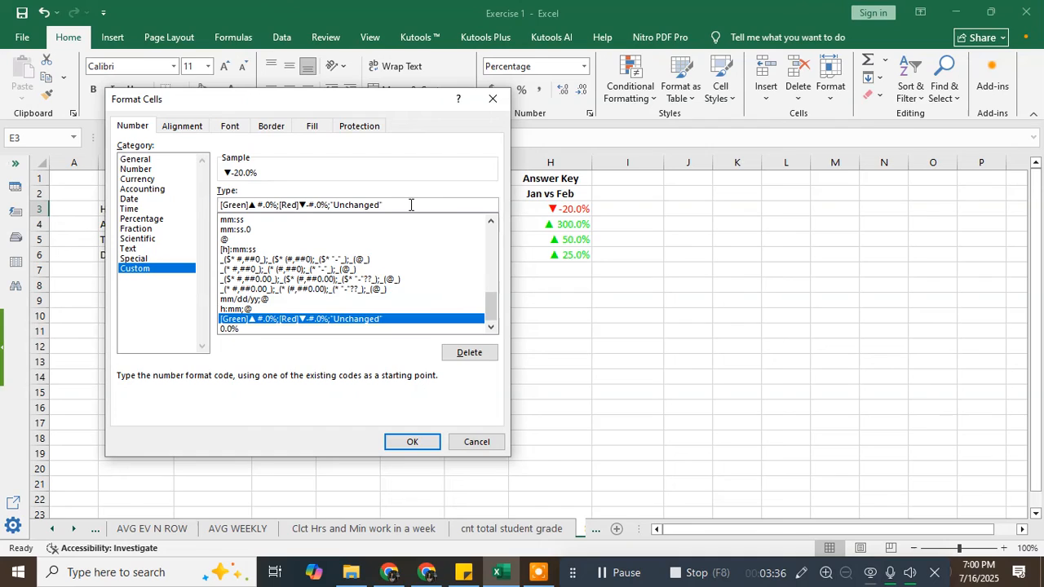
pyautogui.hotkey('ctrl', 'v')
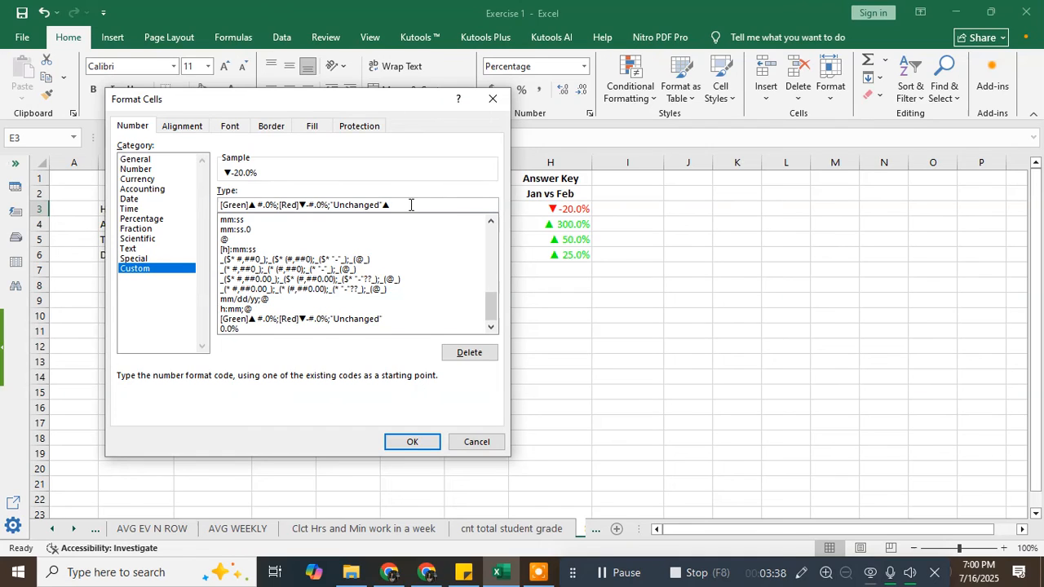
pyautogui.press('BackSpace')
pyautogui.click(305, 205)
pyautogui.click(331, 205)
pyautogui.moveTo(368, 111); pyautogui.dragTo(447, 110)
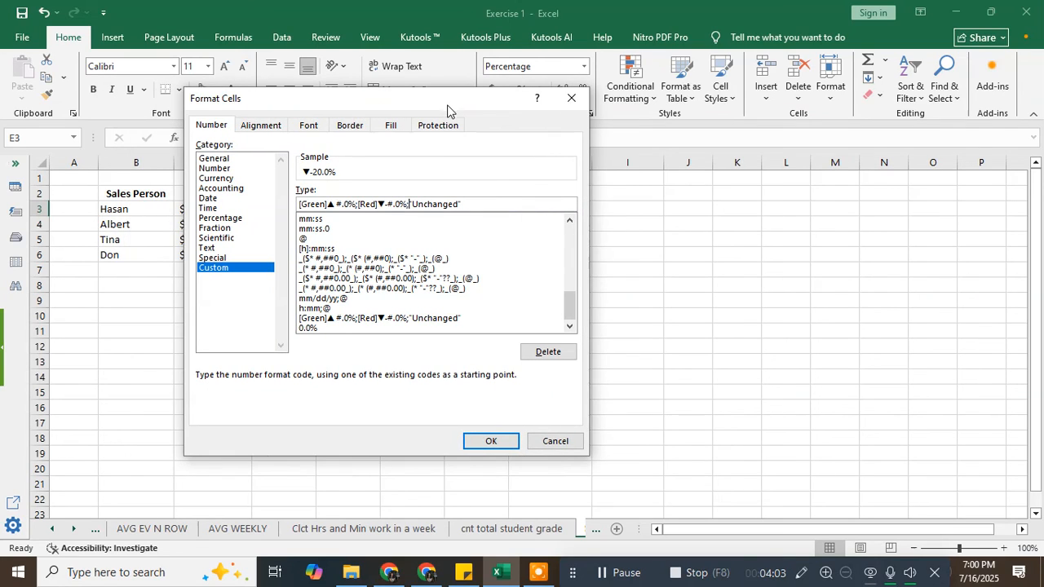
# - Apply the arrow format to E3 and fill it to E6: ▼-20.0%, ▲300.0%, ▲50.0%, ▲25.0%
pyautogui.click(490, 441)
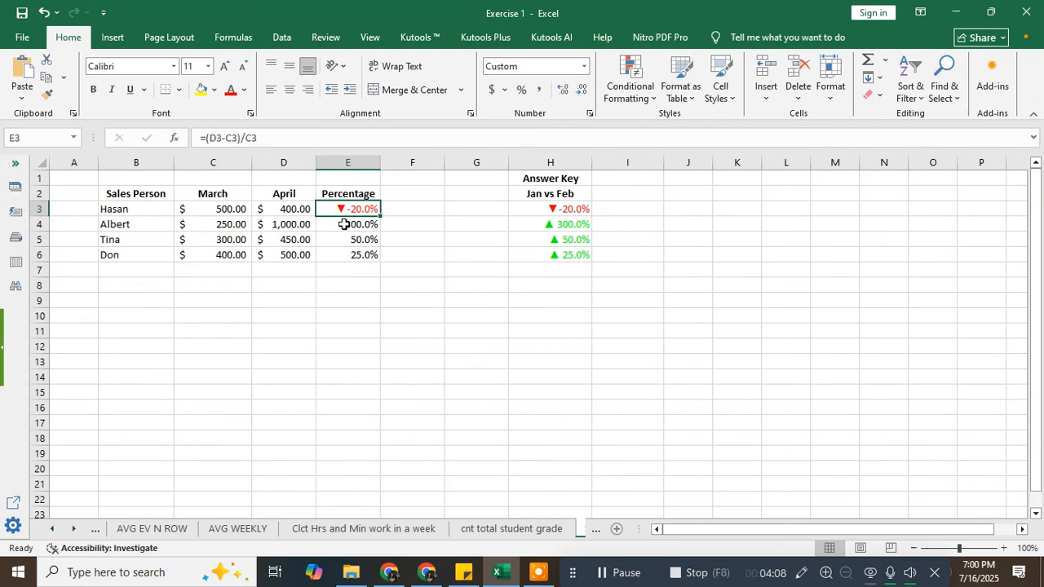
pyautogui.moveTo(382, 217); pyautogui.dragTo(387, 266)
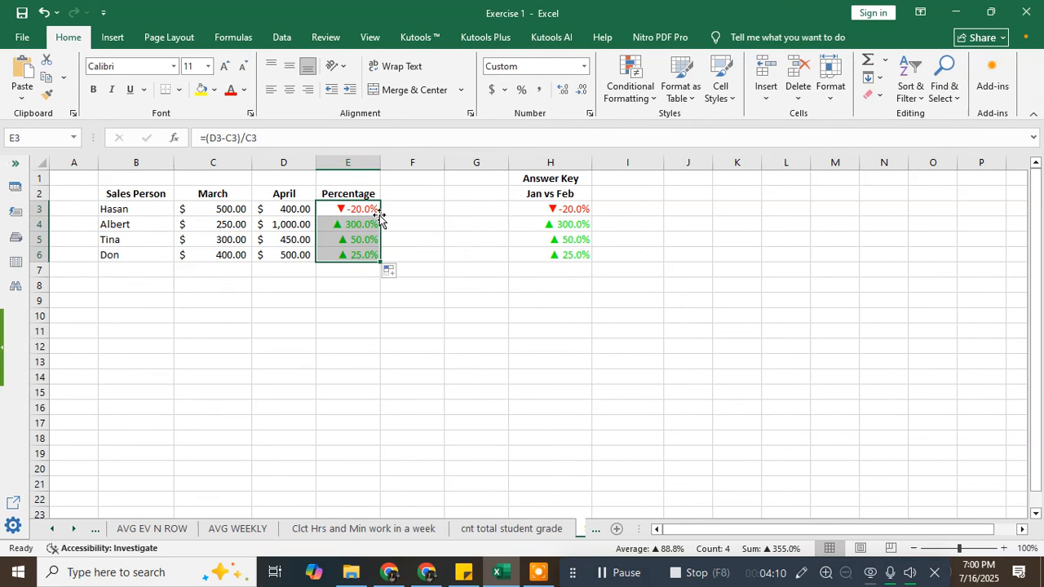
pyautogui.click(364, 333)
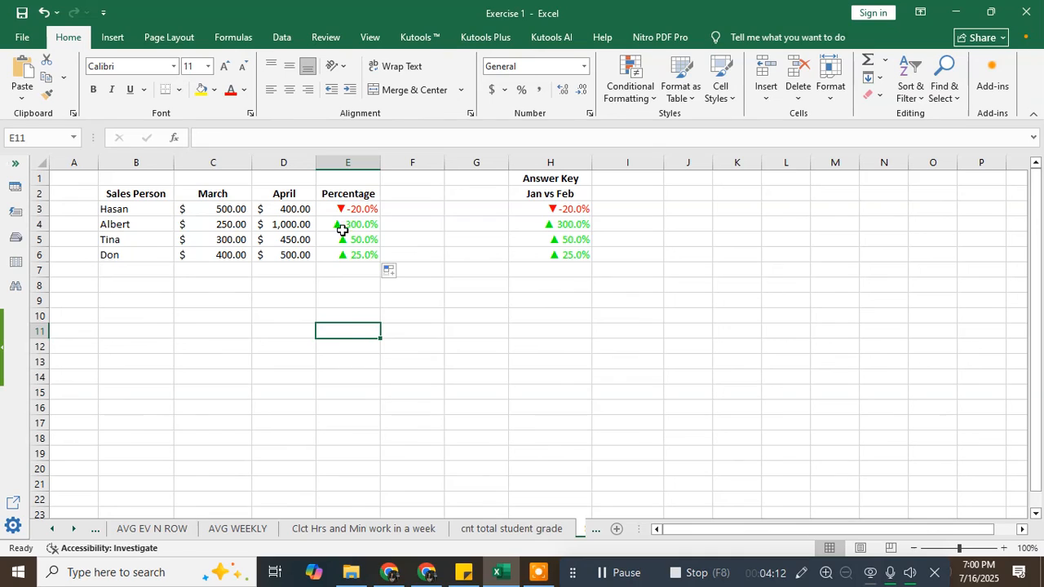